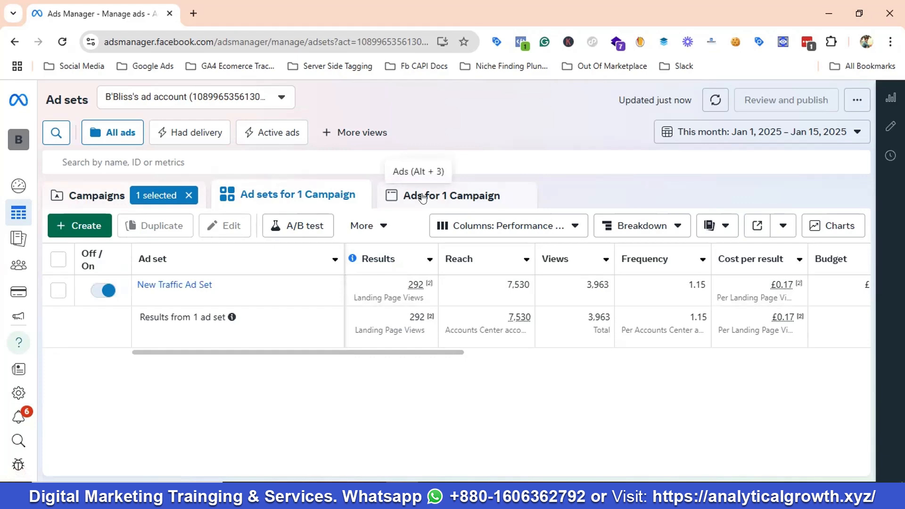
# Step: Show the ads of the selected campaign and break their results down by Age
pyautogui.click(423, 197)
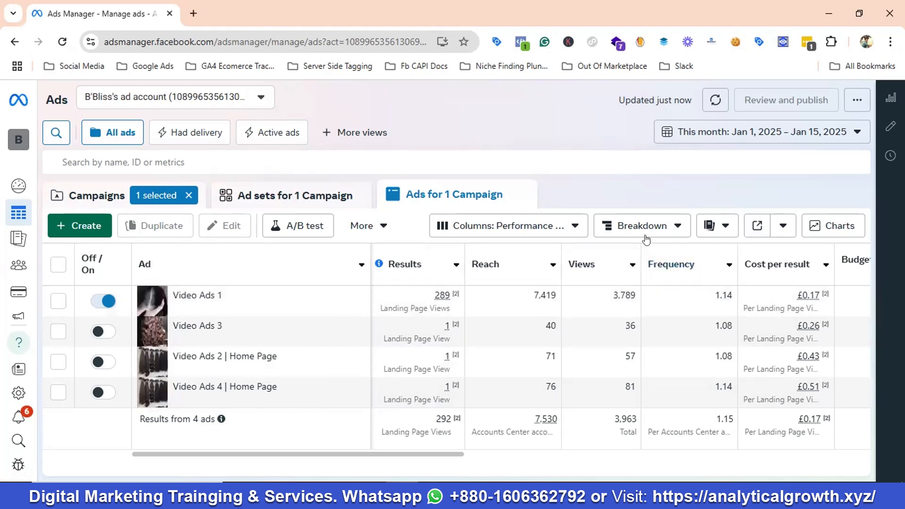
pyautogui.click(665, 229)
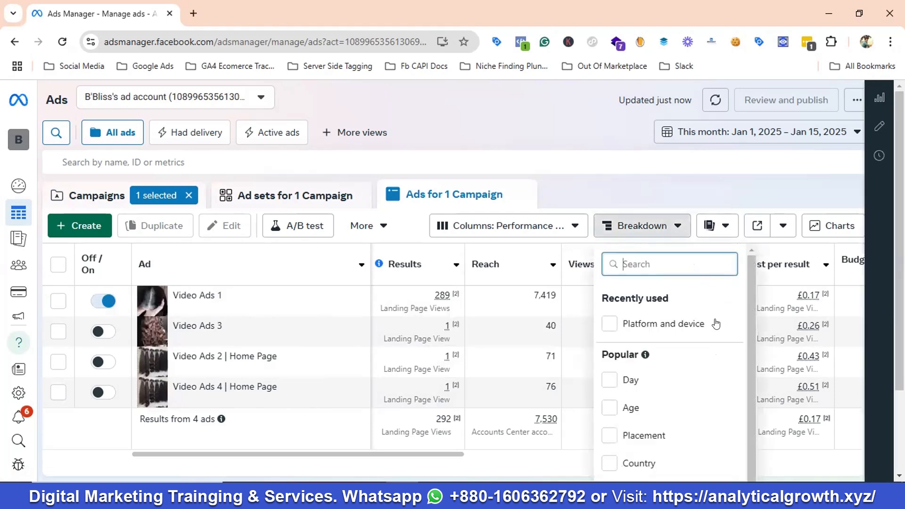
pyautogui.scroll(-2, 716, 323)
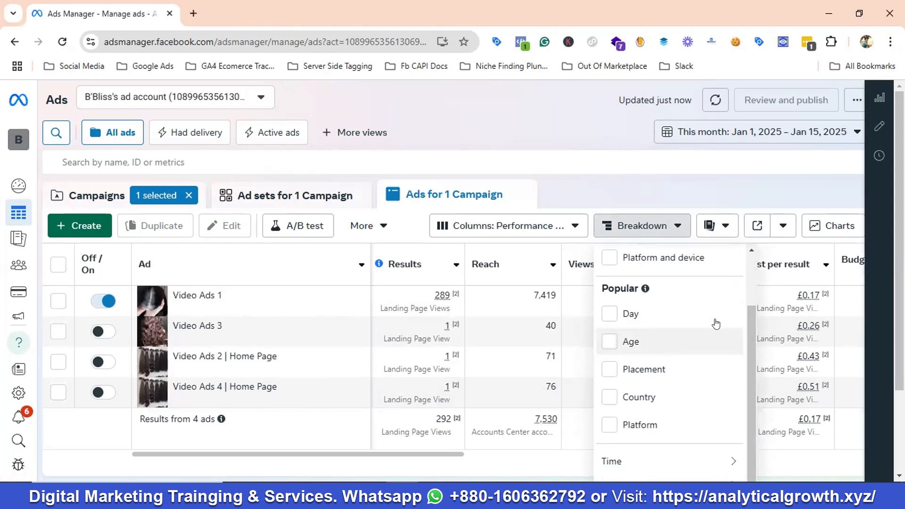
pyautogui.click(716, 323)
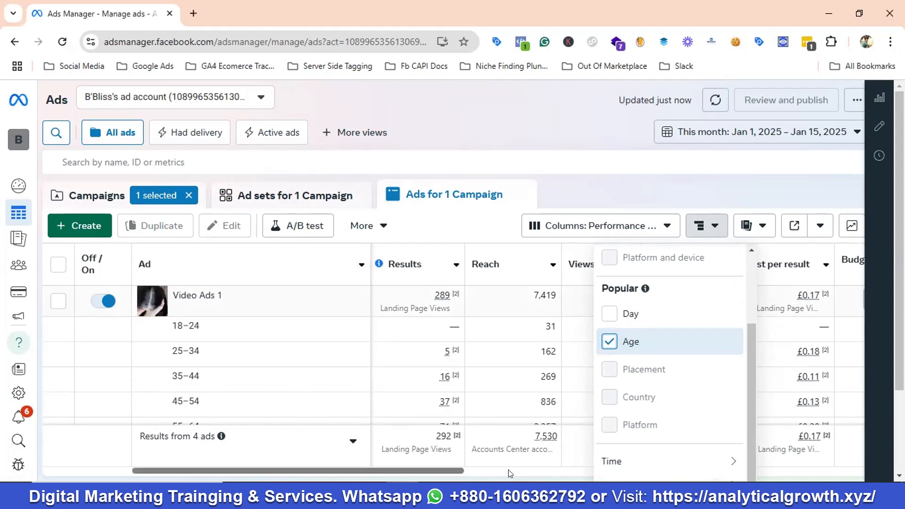
pyautogui.click(534, 124)
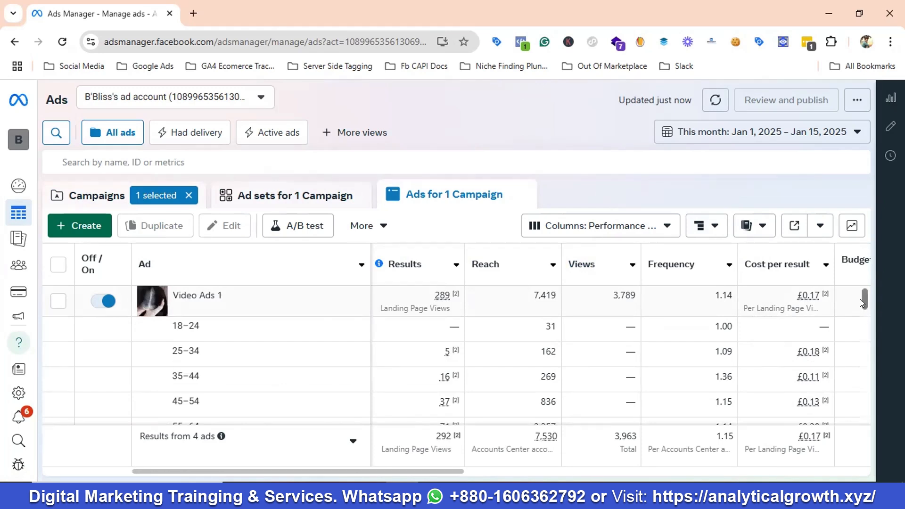
# Step: Examine the results, reach and cost per result of each age group under Video Ads 1
pyautogui.moveTo(864, 305); pyautogui.dragTo(864, 311)
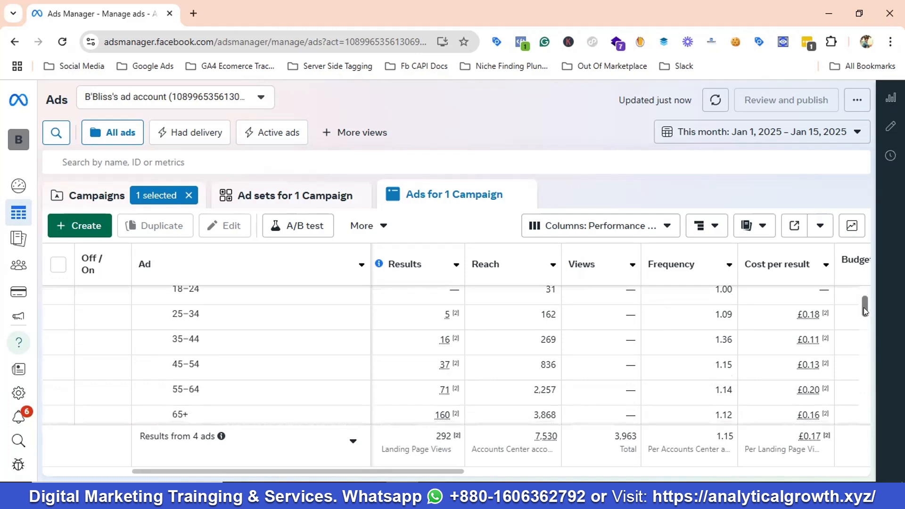
pyautogui.moveTo(864, 308)
pyautogui.mouseDown()
pyautogui.moveTo(871, 325)
pyautogui.moveTo(872, 295)
pyautogui.mouseUp()
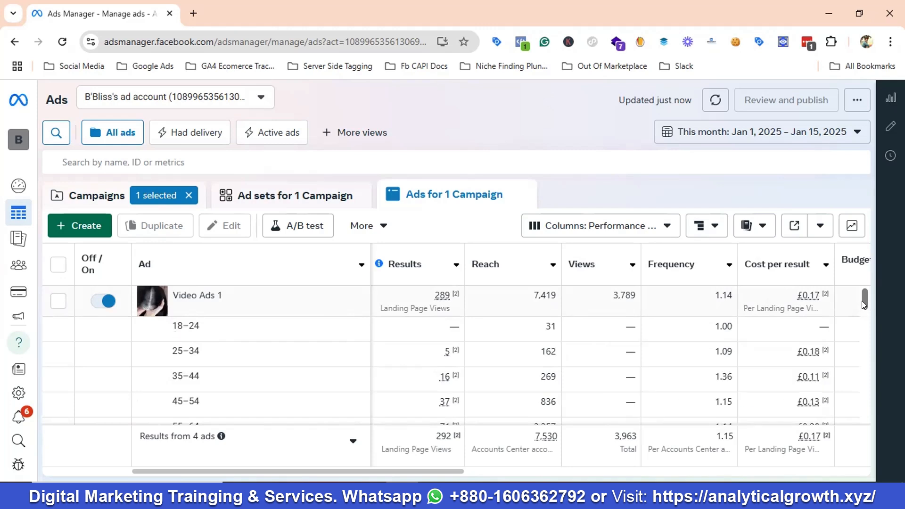
pyautogui.moveTo(864, 303); pyautogui.dragTo(865, 307)
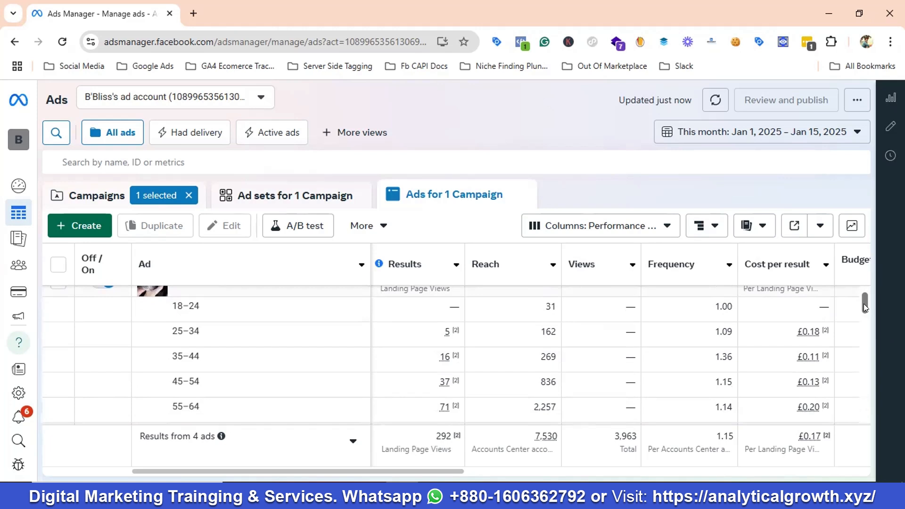
pyautogui.moveTo(864, 303)
pyautogui.mouseDown()
pyautogui.moveTo(869, 315)
pyautogui.moveTo(869, 302)
pyautogui.mouseUp()
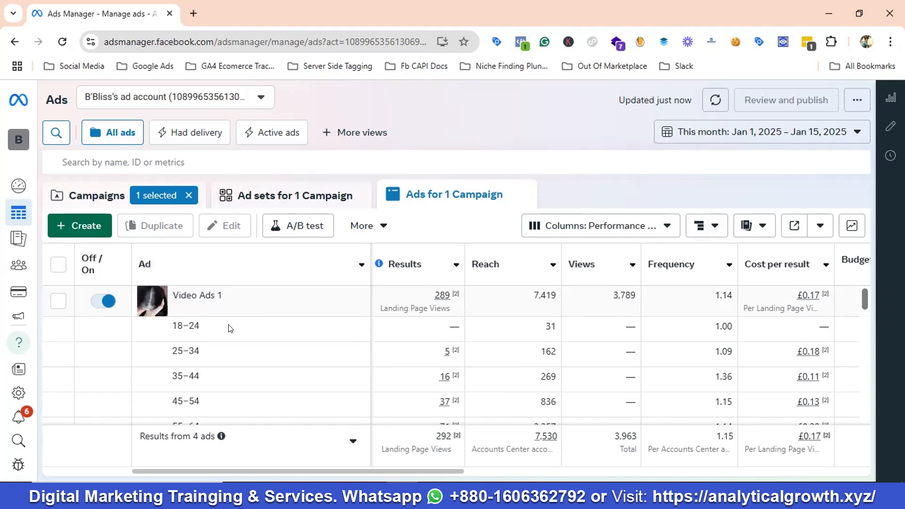
pyautogui.scroll(-1, 229, 328)
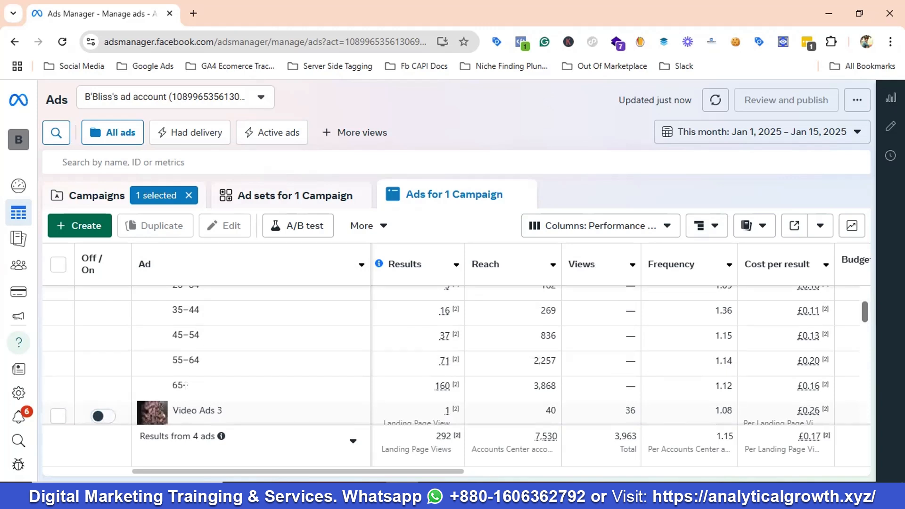
pyautogui.scroll(1, 204, 379)
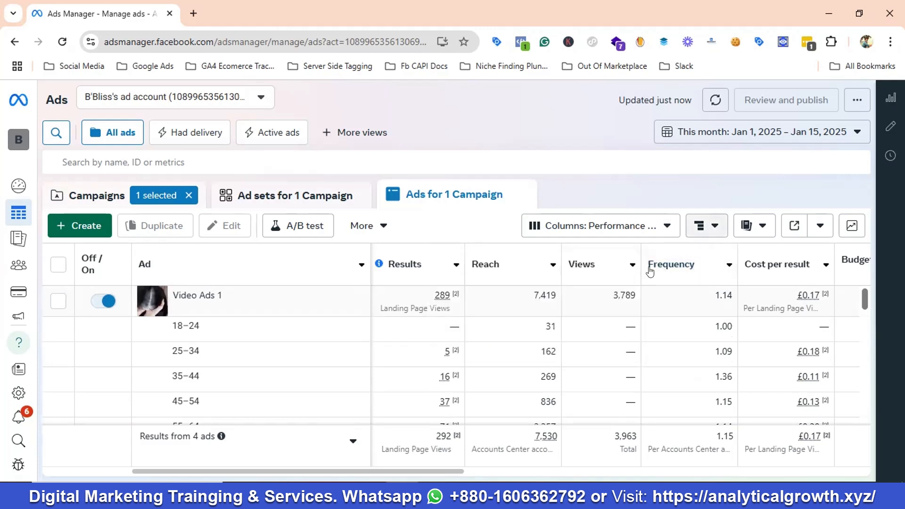
# Step: Replace the Age breakdown with Platform and device and review the device rows under Video Ads 1
pyautogui.click(709, 230)
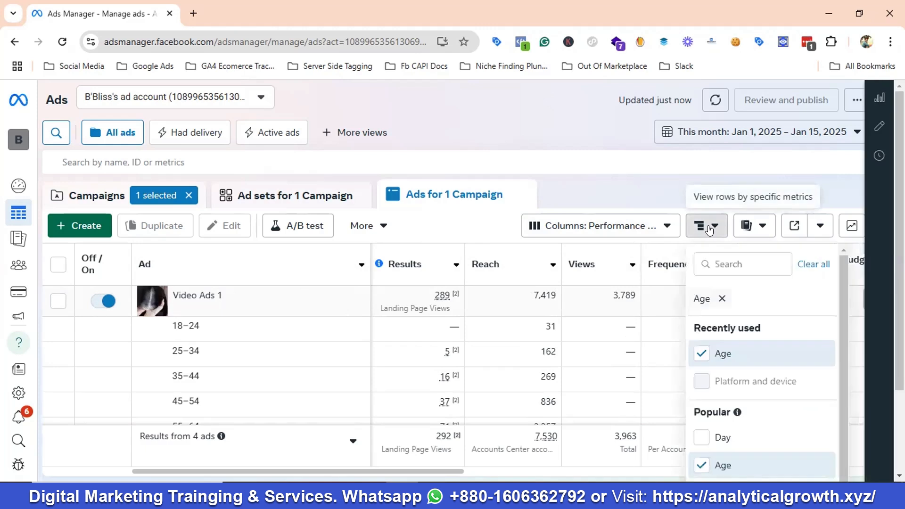
pyautogui.click(738, 318)
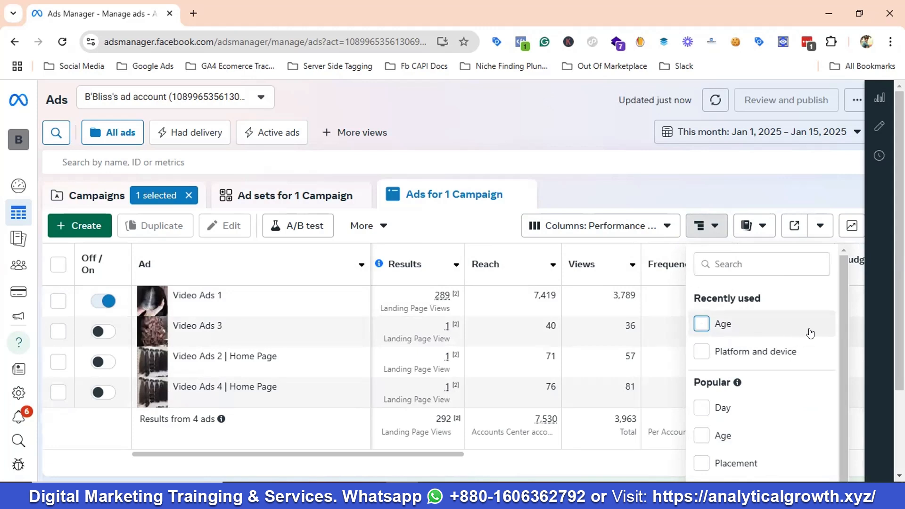
pyautogui.click(766, 357)
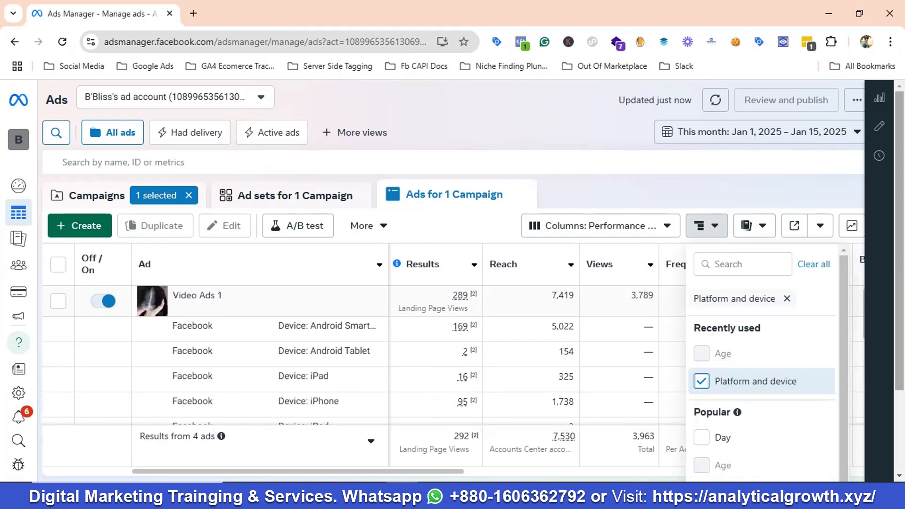
pyautogui.scroll(-3, 557, 331)
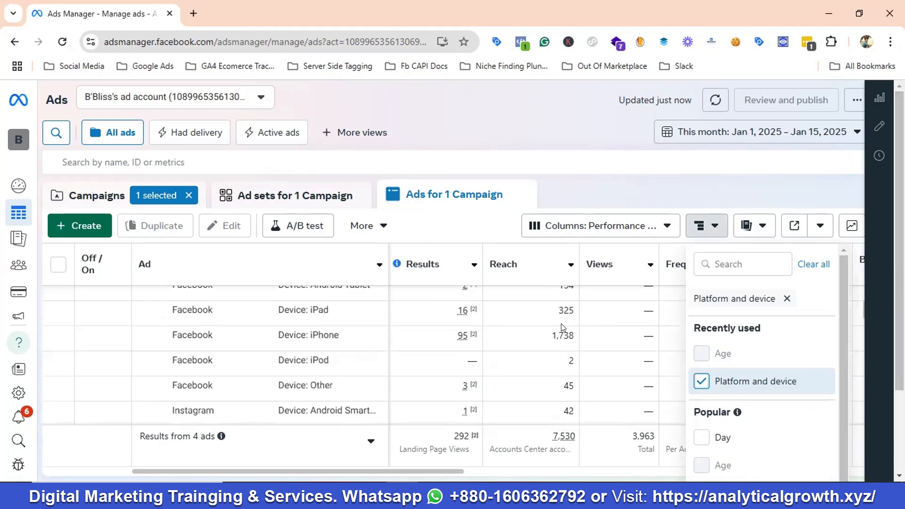
pyautogui.scroll(1, 538, 328)
pyautogui.scroll(2, 238, 399)
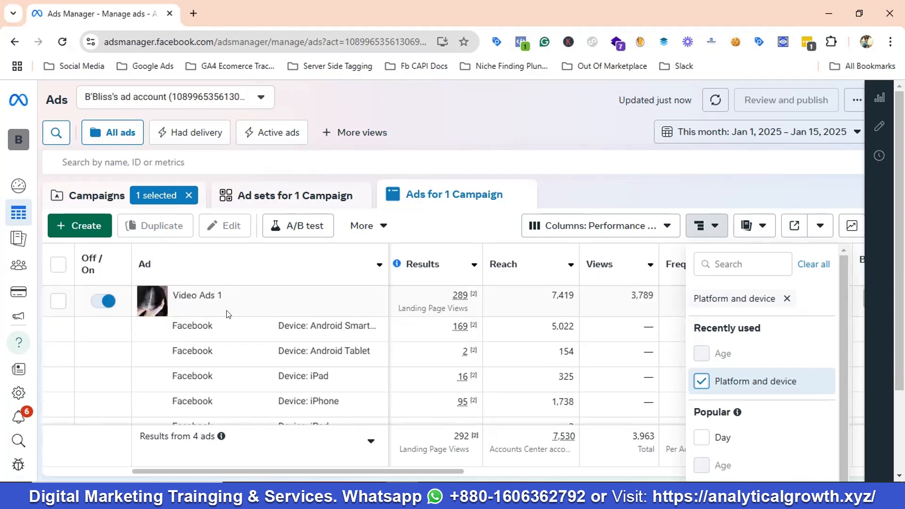
# Step: Replace the Platform and device breakdown with Country to compare the ads' results per country
pyautogui.click(715, 226)
pyautogui.click(715, 226)
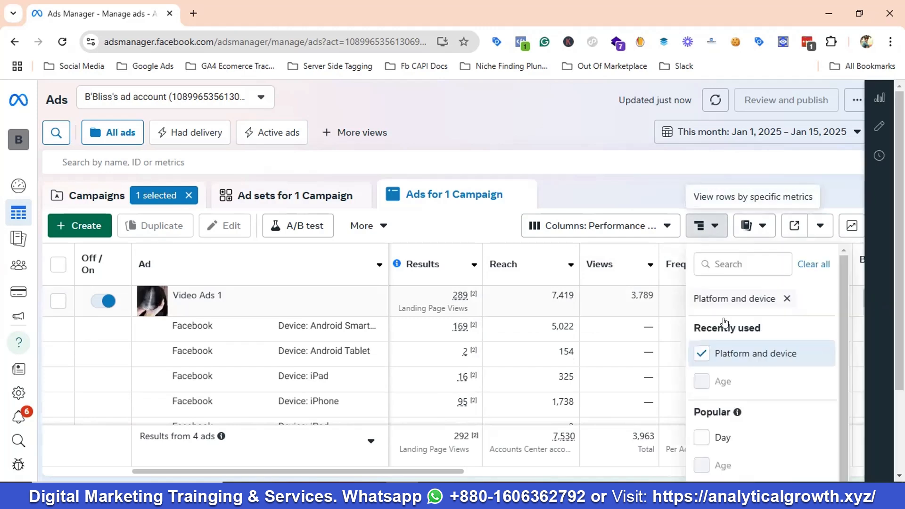
pyautogui.click(753, 354)
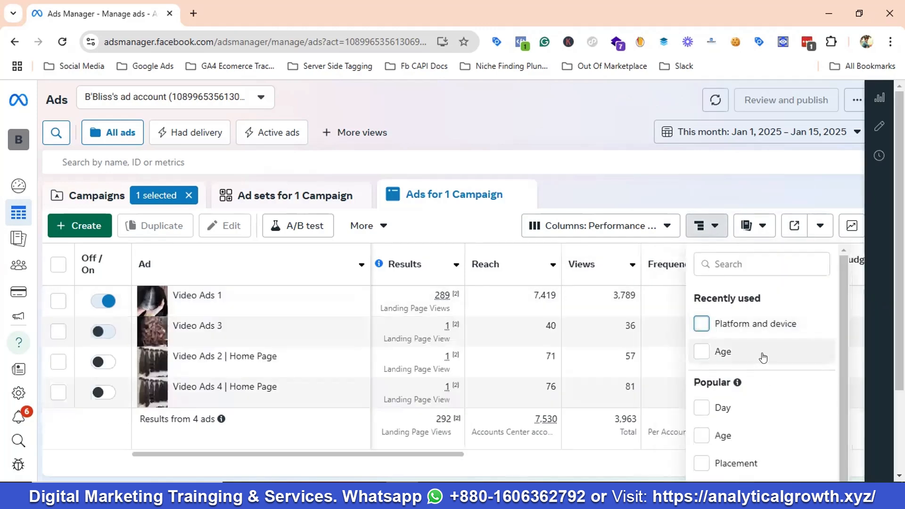
pyautogui.scroll(-2, 759, 357)
pyautogui.scroll(-1, 769, 358)
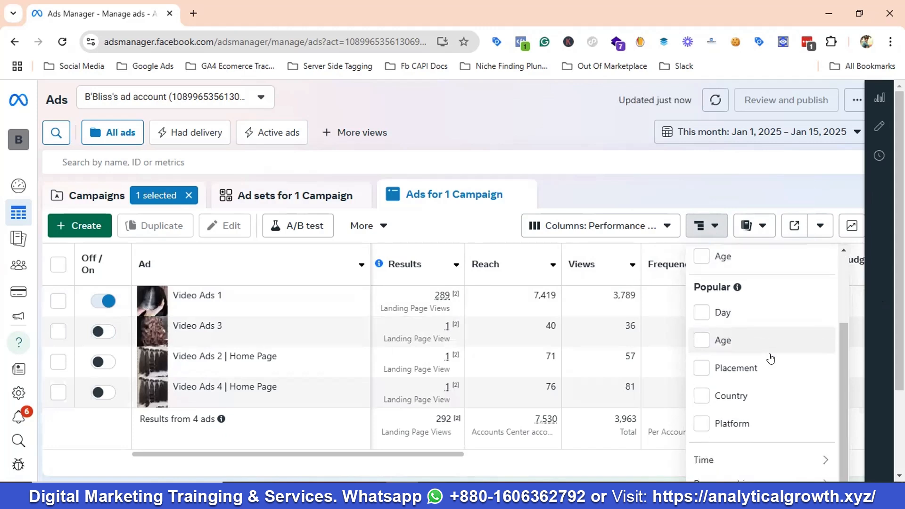
pyautogui.click(750, 390)
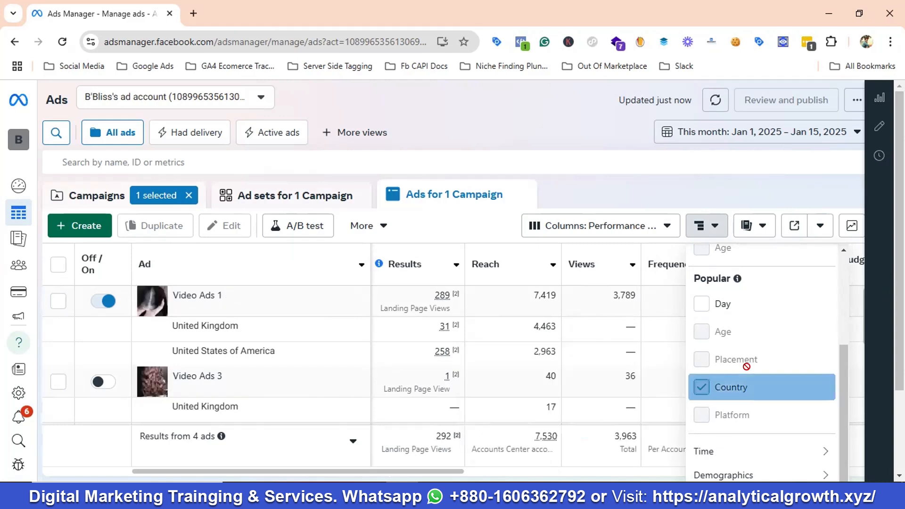
# Step: Replace the Country breakdown with Platform and compare the Facebook and Instagram results of Video Ads 1
pyautogui.click(753, 384)
pyautogui.scroll(-1, 780, 333)
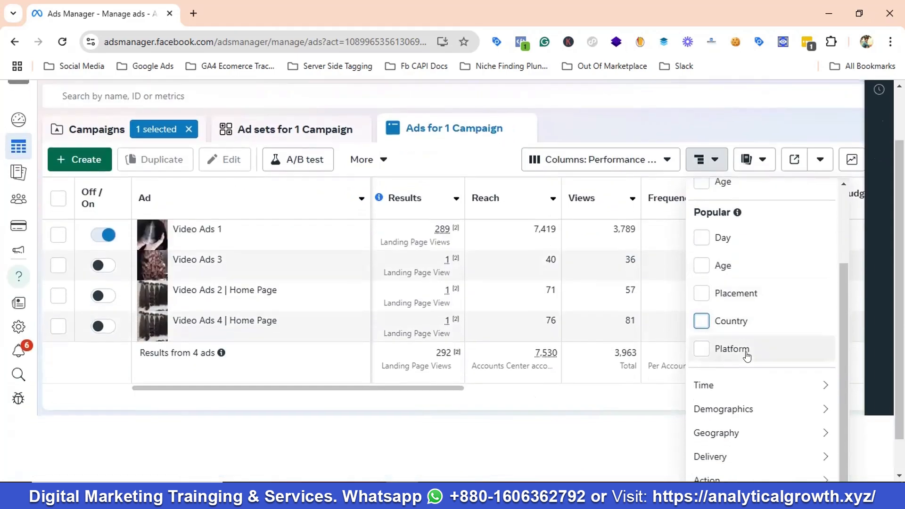
pyautogui.click(747, 353)
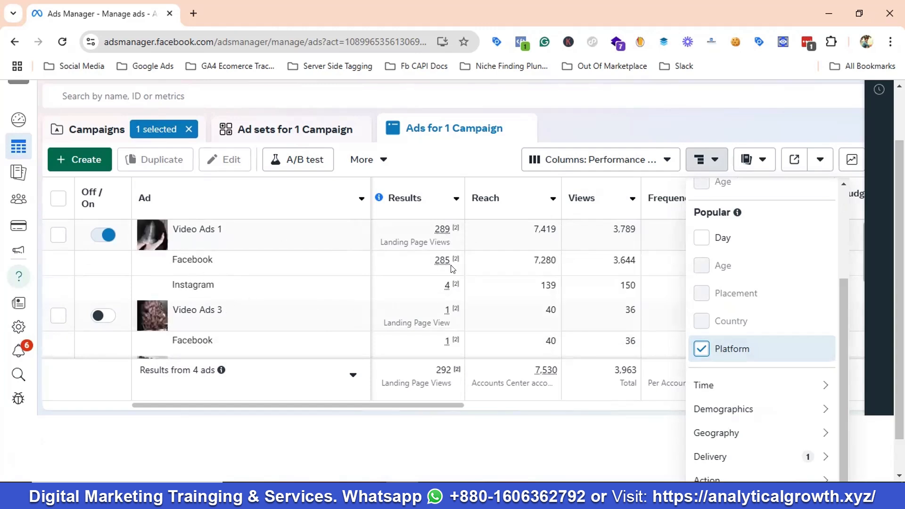
pyautogui.moveTo(455, 260)
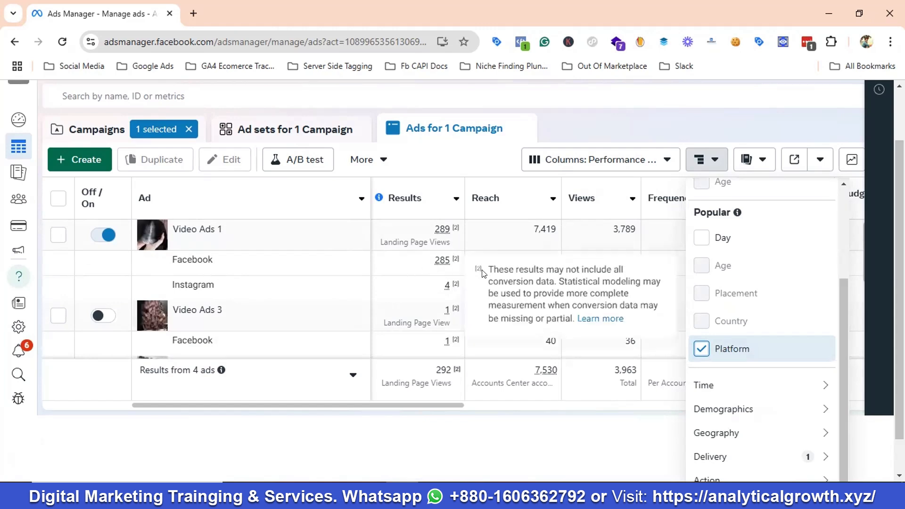
pyautogui.moveTo(426, 291)
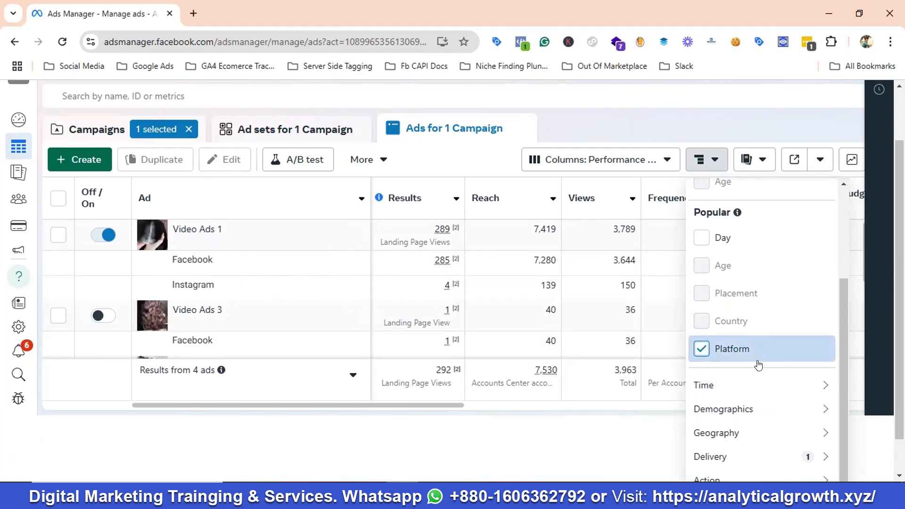
# Step: Remove the Platform breakdown and break the ads down by Gender from the demographic options
pyautogui.click(775, 349)
pyautogui.scroll(-1, 778, 342)
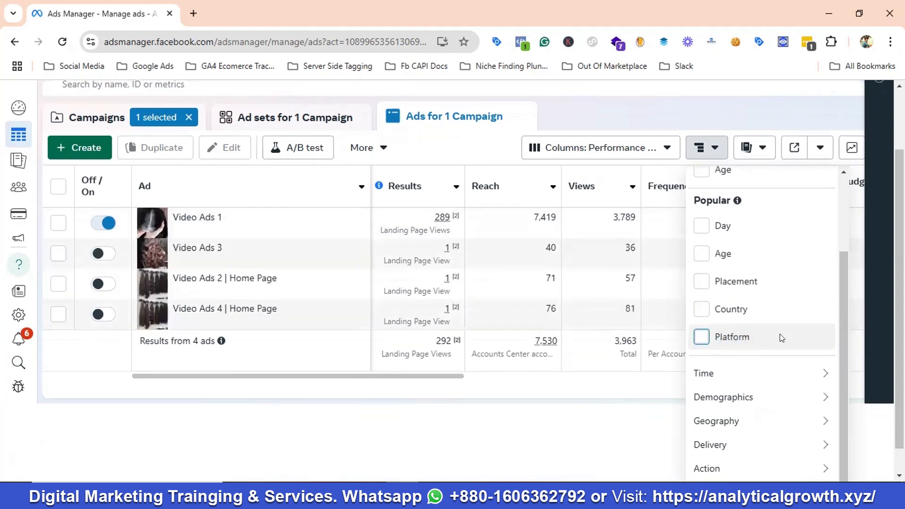
pyautogui.moveTo(769, 348)
pyautogui.moveTo(771, 370)
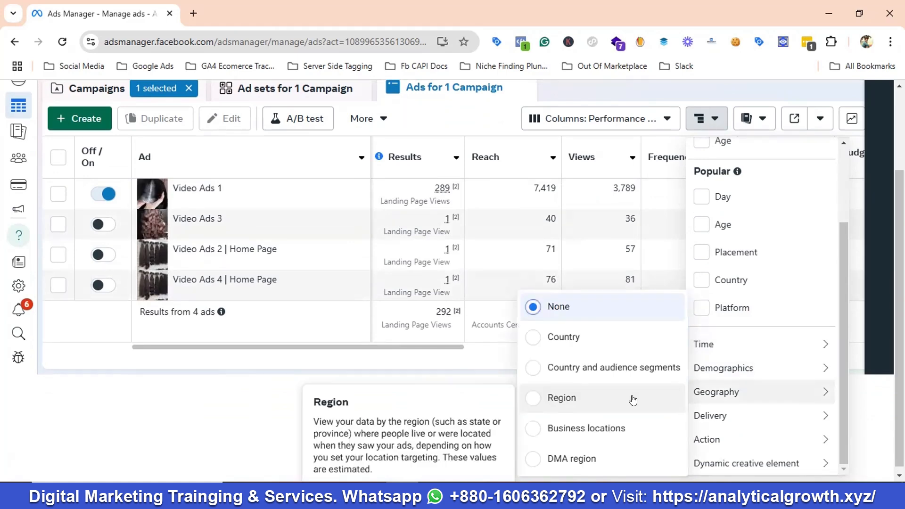
pyautogui.moveTo(747, 389)
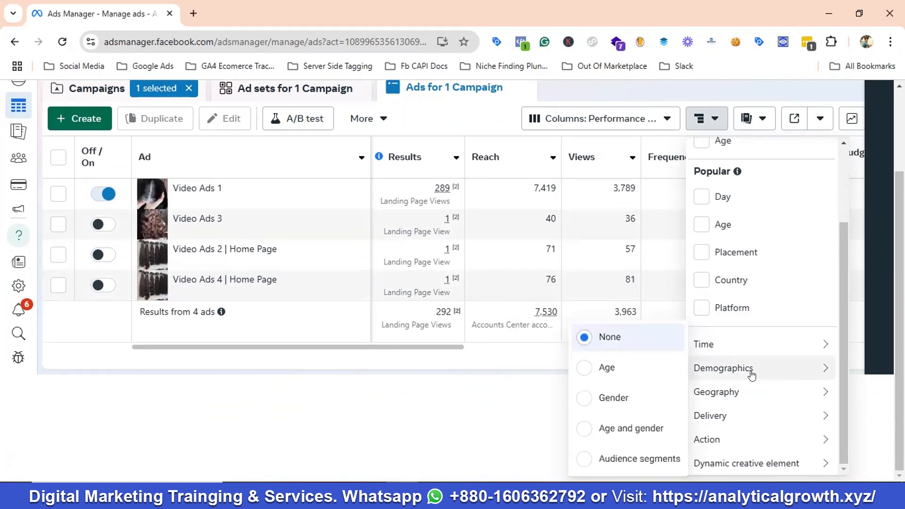
pyautogui.click(616, 398)
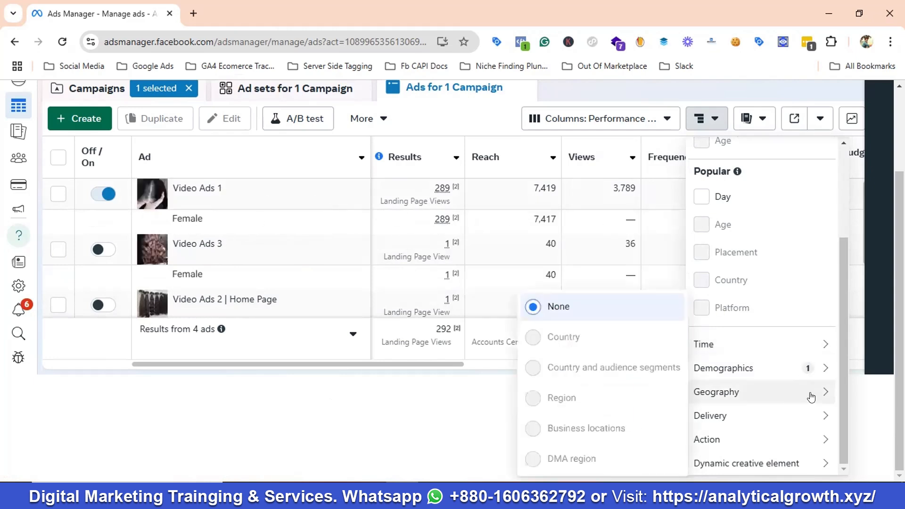
# Step: Look through the remaining breakdown options for time, delivery, action and dynamic creative element
pyautogui.scroll(3, 789, 304)
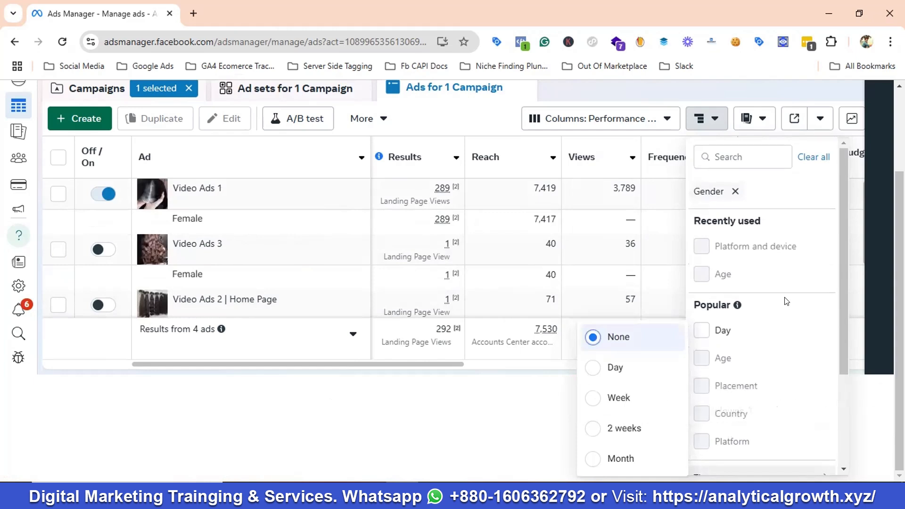
pyautogui.scroll(-3, 787, 302)
pyautogui.moveTo(804, 367)
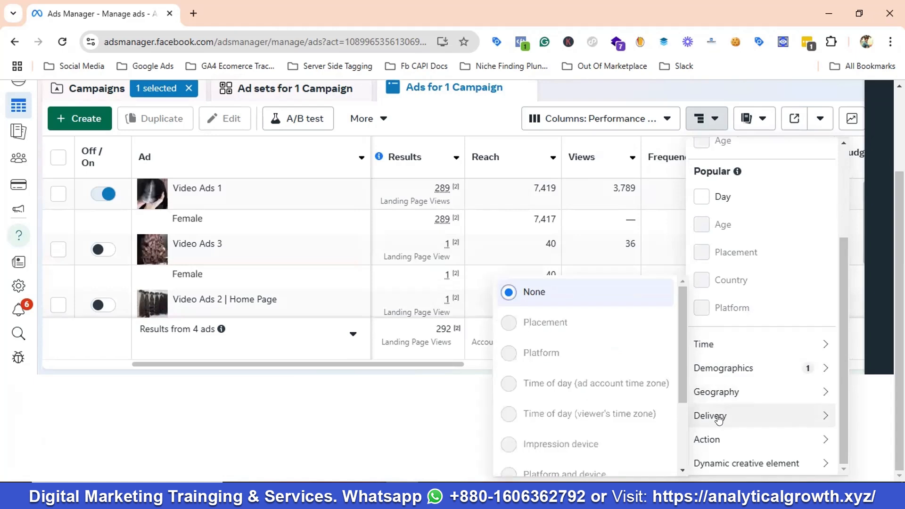
pyautogui.moveTo(717, 442)
pyautogui.moveTo(751, 460)
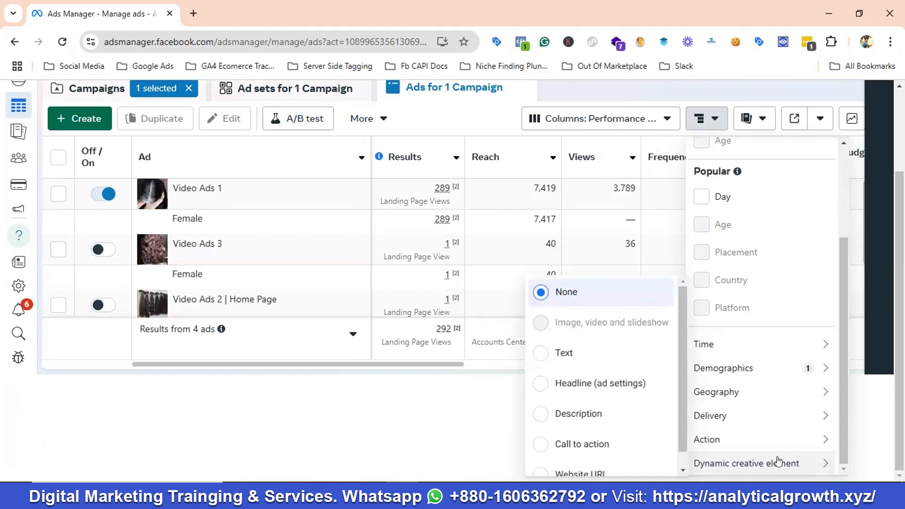
pyautogui.scroll(3, 806, 354)
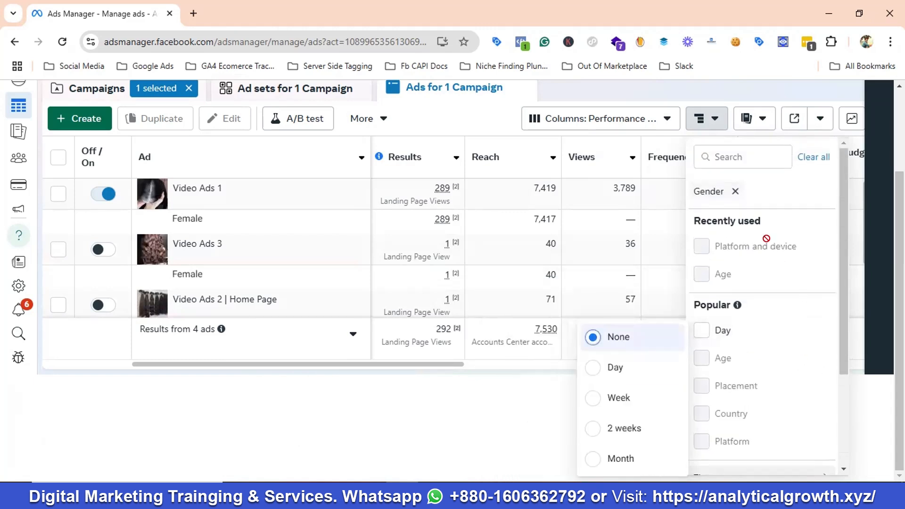
# Step: Replace the Gender breakdown with Placement and review the placement rows under Video Ads 1
pyautogui.click(733, 191)
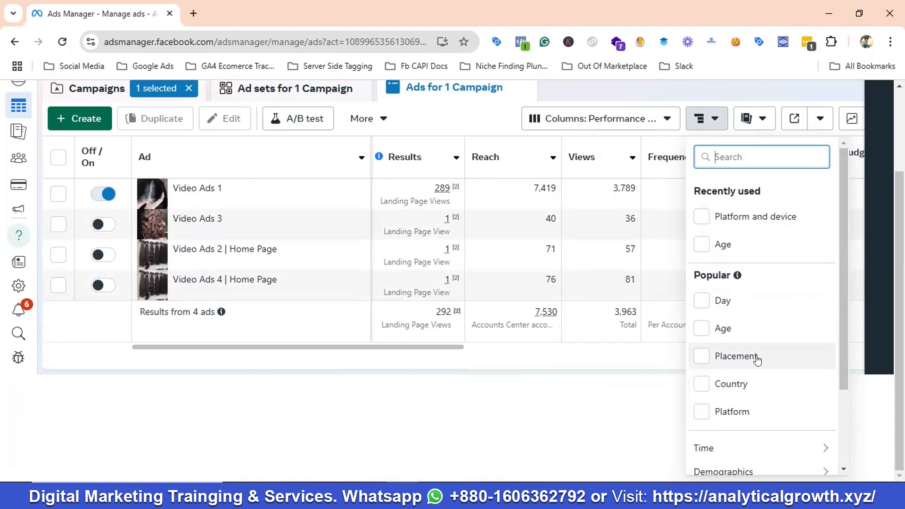
pyautogui.click(769, 366)
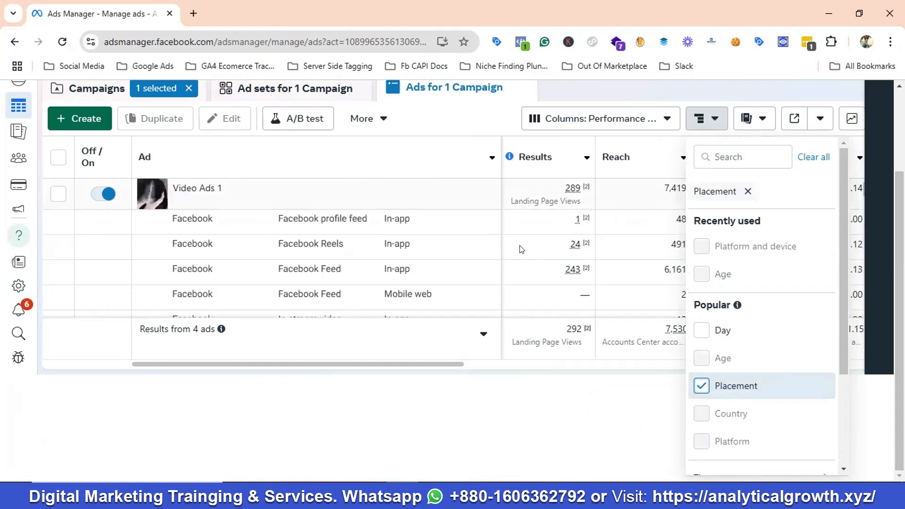
pyautogui.moveTo(587, 326)
pyautogui.scroll(-2, 440, 293)
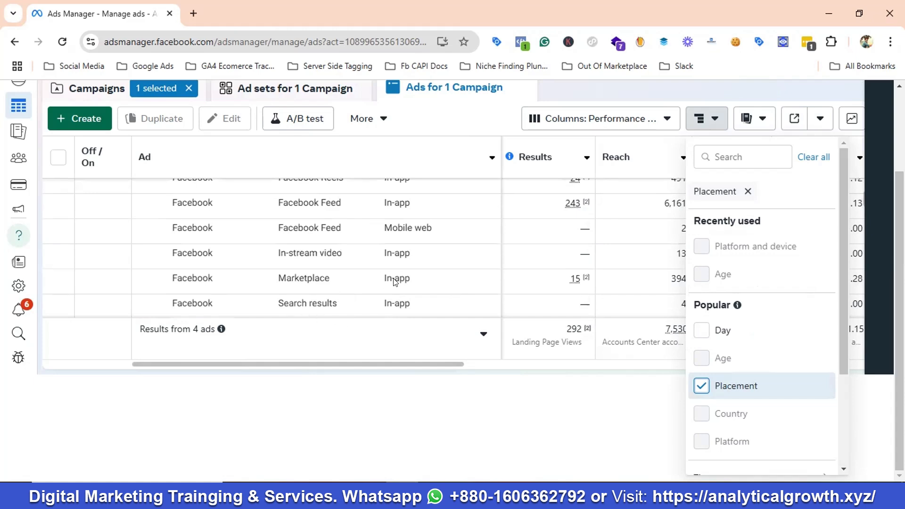
# Step: Review the remaining Facebook and Instagram placement rows under Video Ads 1 and clear all applied breakdowns
pyautogui.scroll(-2, 358, 290)
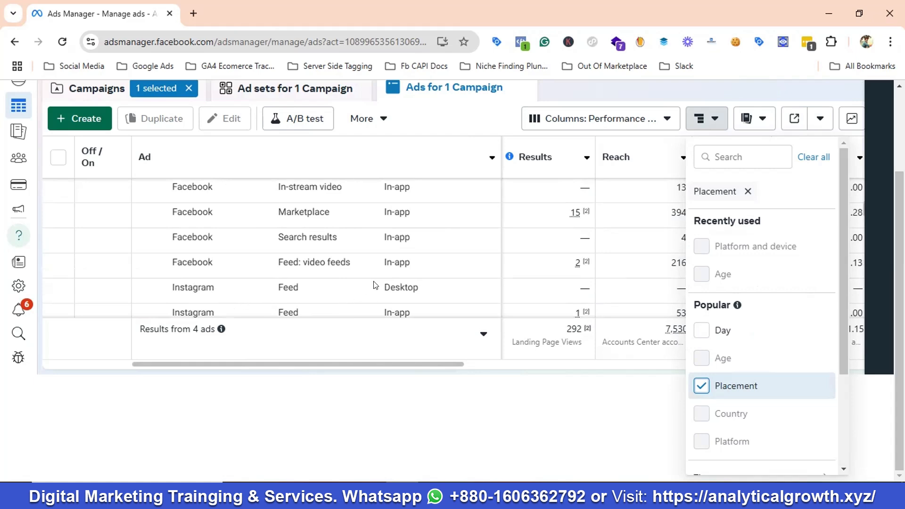
pyautogui.scroll(-2, 377, 285)
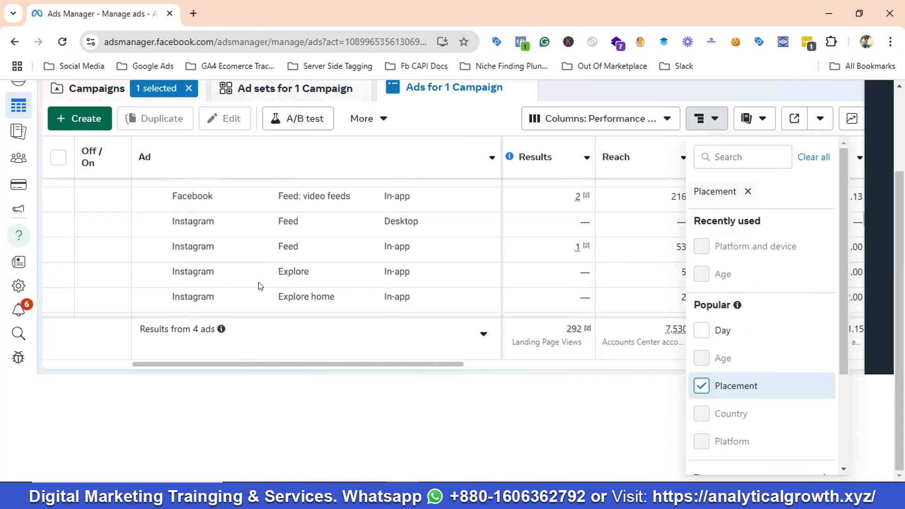
pyautogui.scroll(-2, 356, 275)
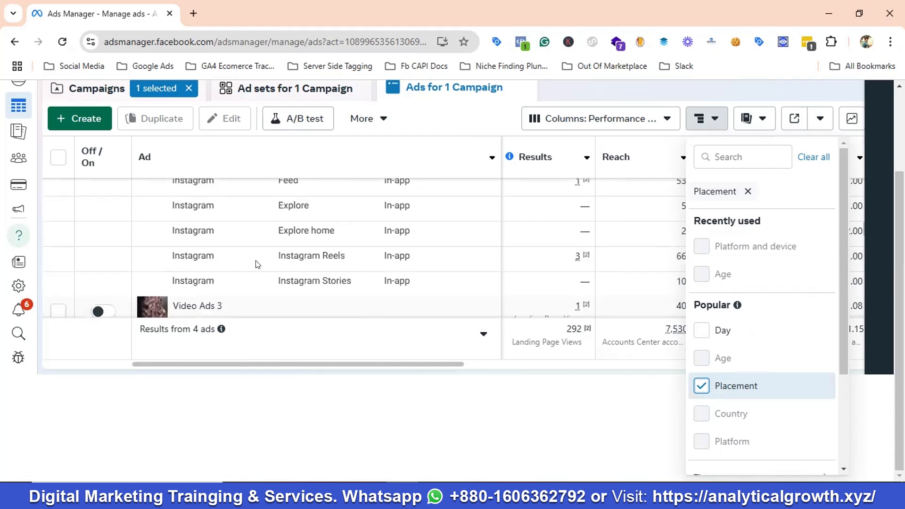
pyautogui.scroll(6, 343, 258)
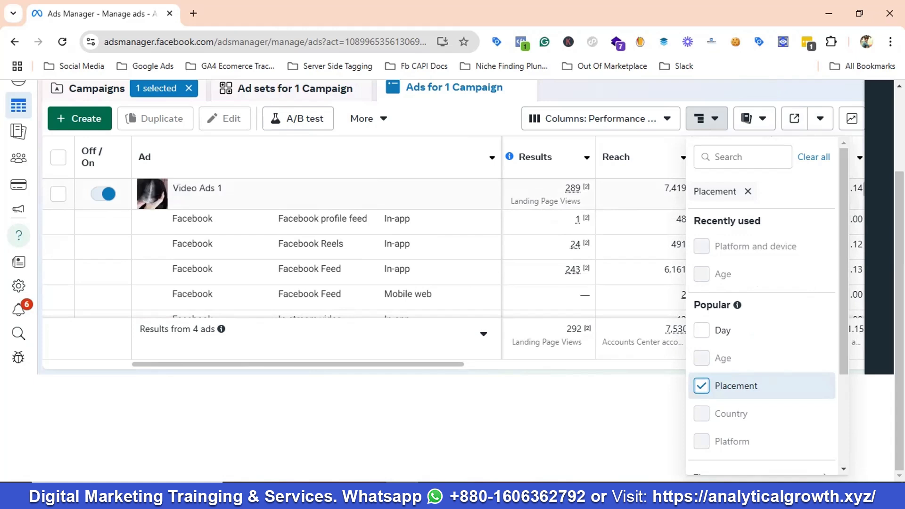
pyautogui.scroll(-1, 782, 282)
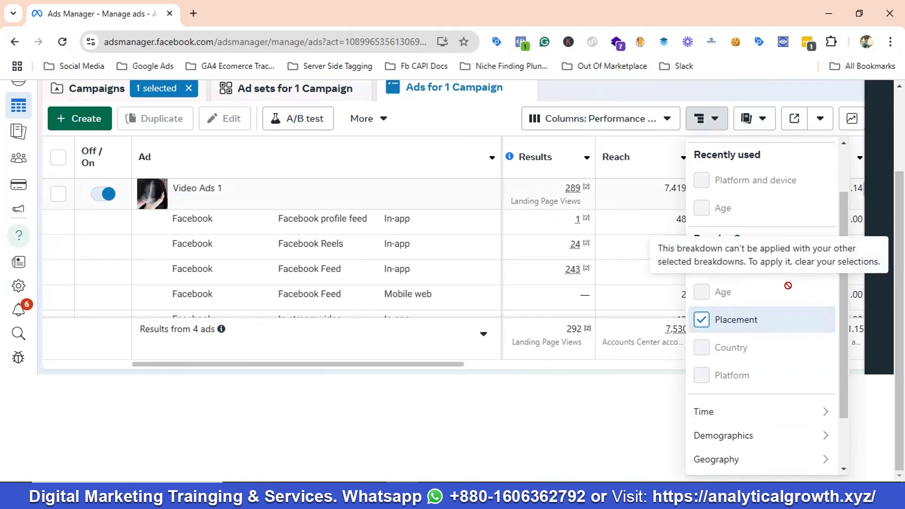
pyautogui.scroll(1, 787, 285)
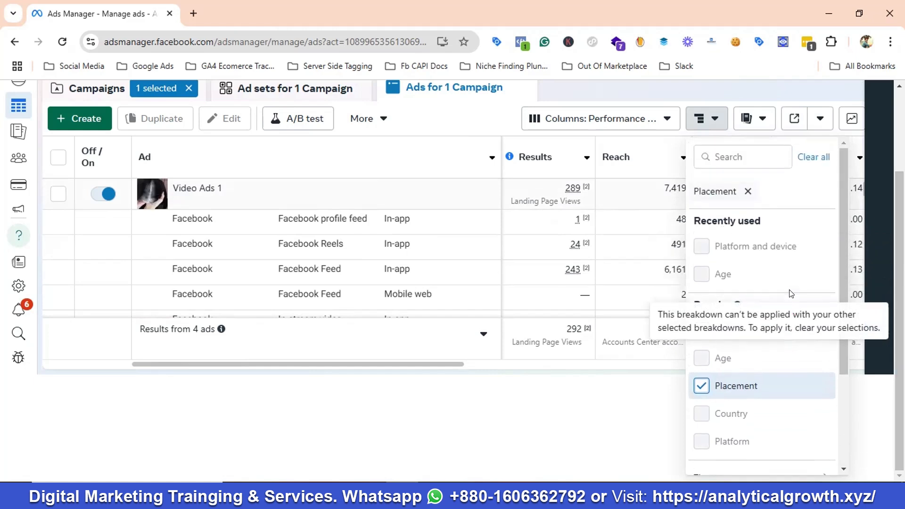
pyautogui.click(820, 159)
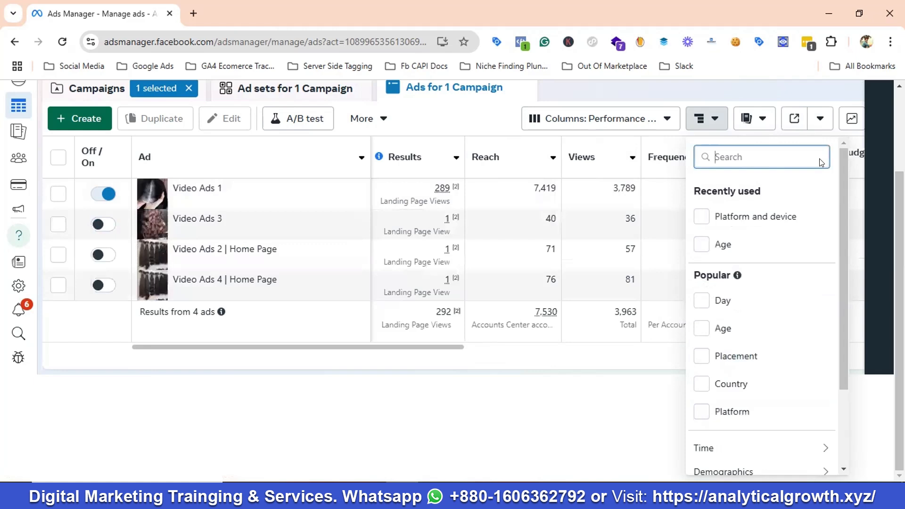